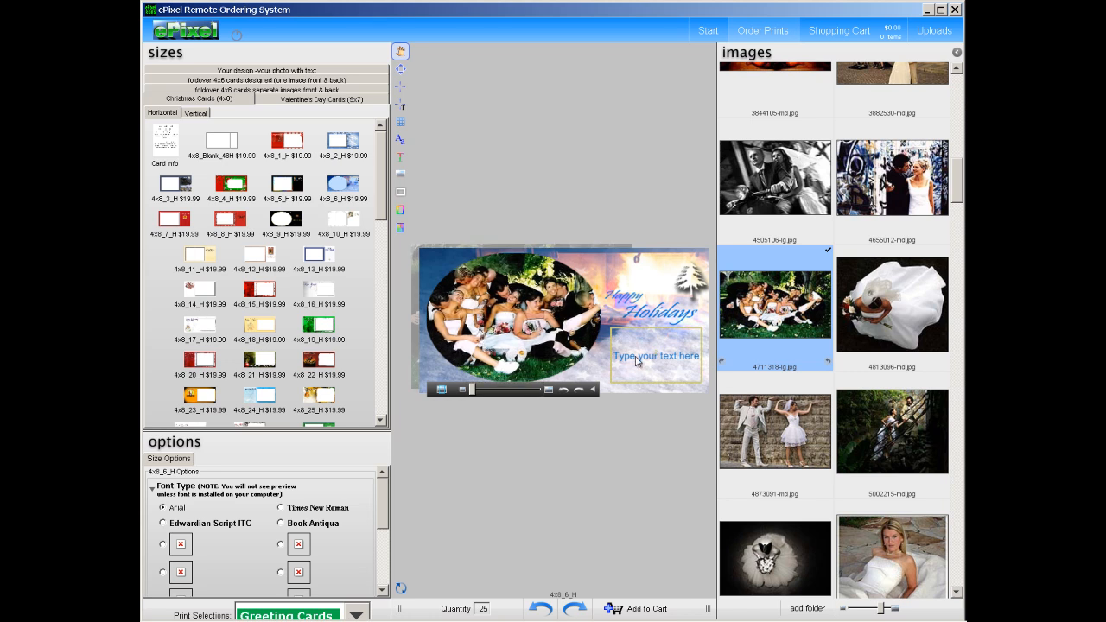
Step: Enter "from your wedding party" in the card's text box, breaking the line after "from your"
left_click(640, 362)
type("from your wedding party")
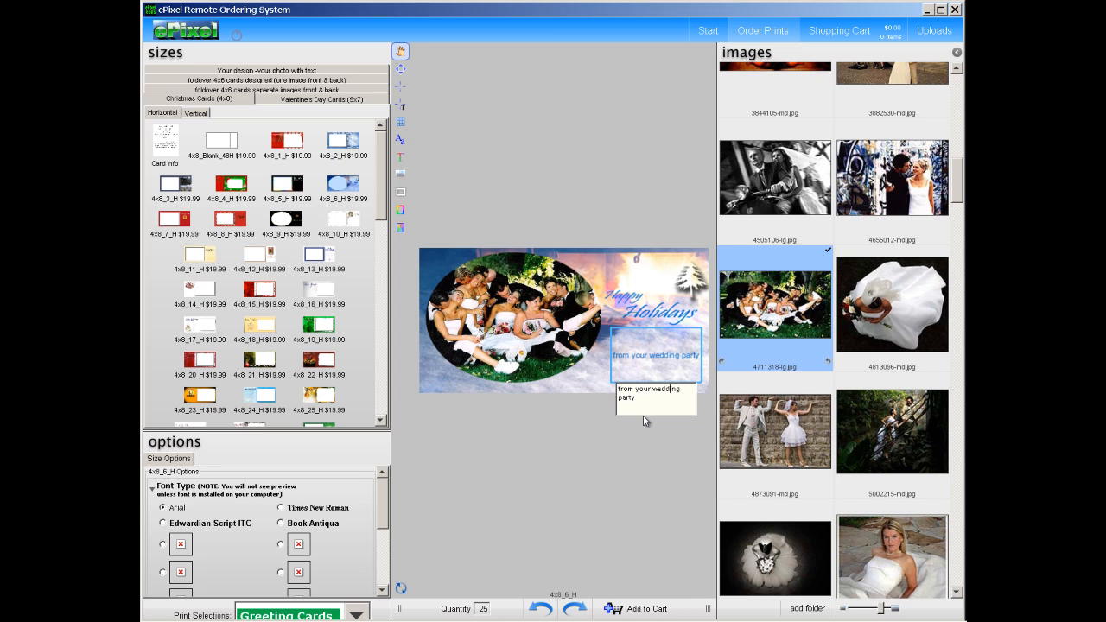
key("Return")
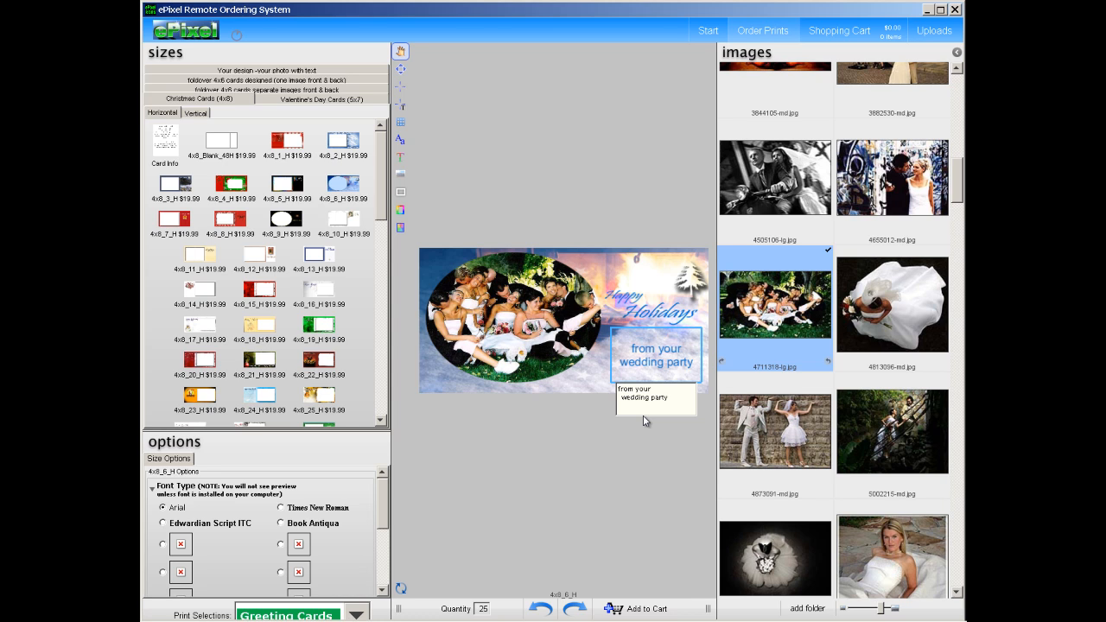
key("Right")
key("Down")
Step: Set the font style of the card's greeting text to Bold Italic
scroll(339, 499, "down", 3)
scroll(284, 512, "up", 3)
scroll(281, 510, "down", 3)
left_click(178, 567)
scroll(642, 319, "down", 3)
left_click(163, 534)
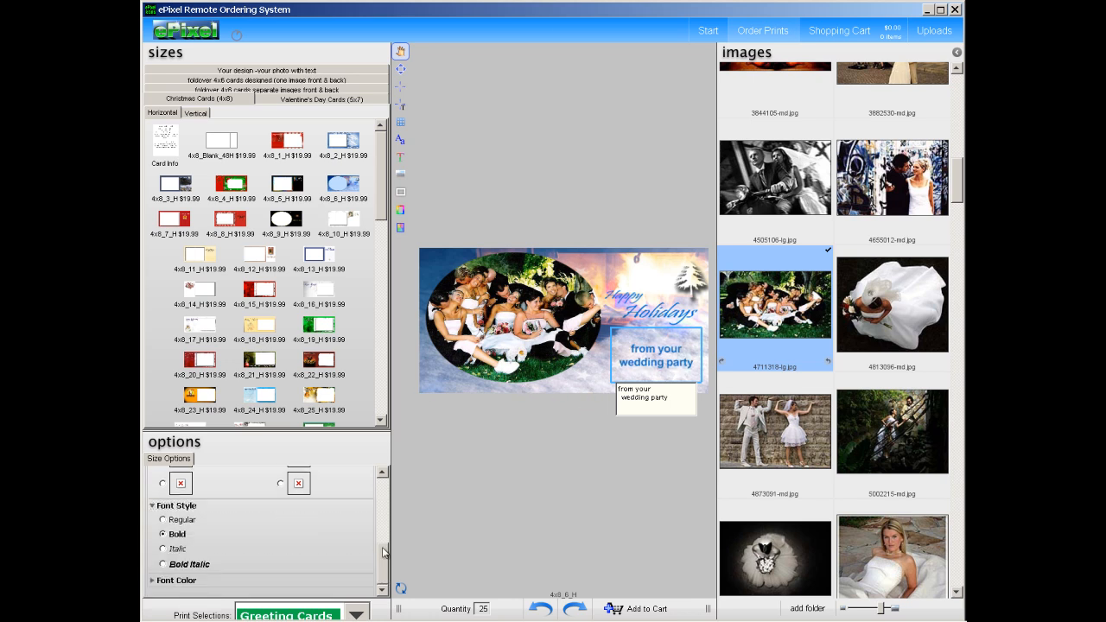
left_click(163, 565)
Step: Set the font color of the card's greeting text to Royal Blue
left_click(169, 578)
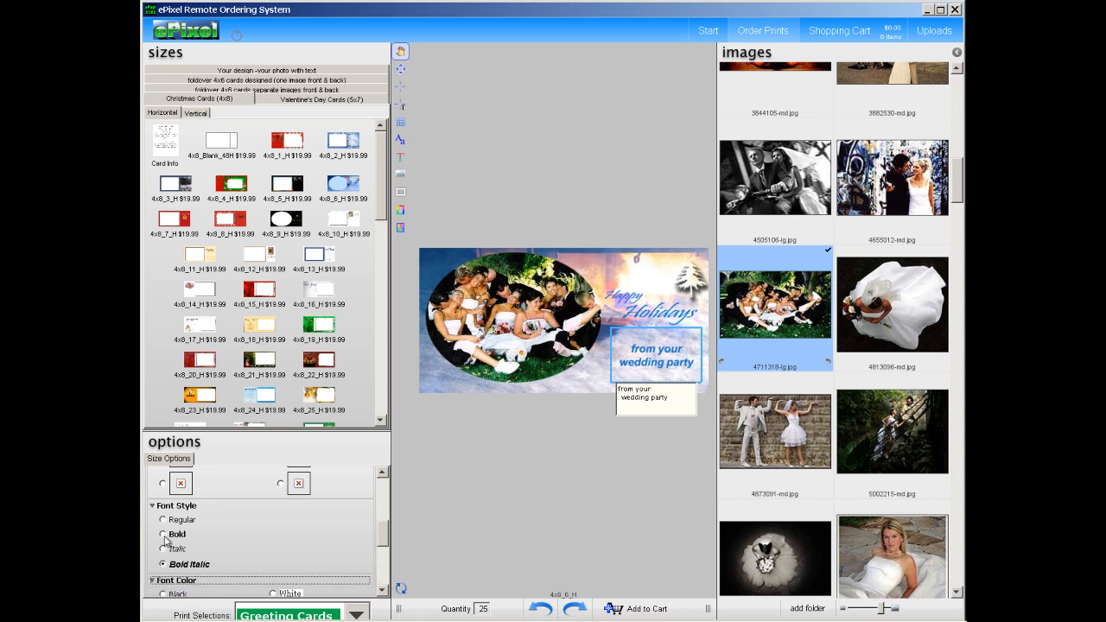
scroll(164, 543, "down", 5)
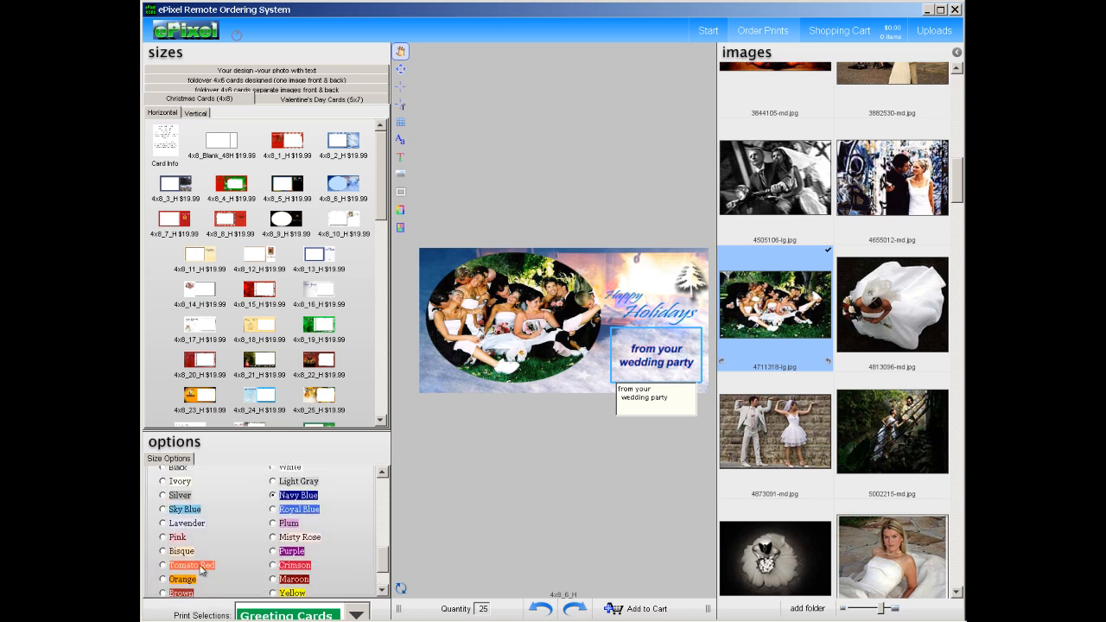
left_click(273, 510)
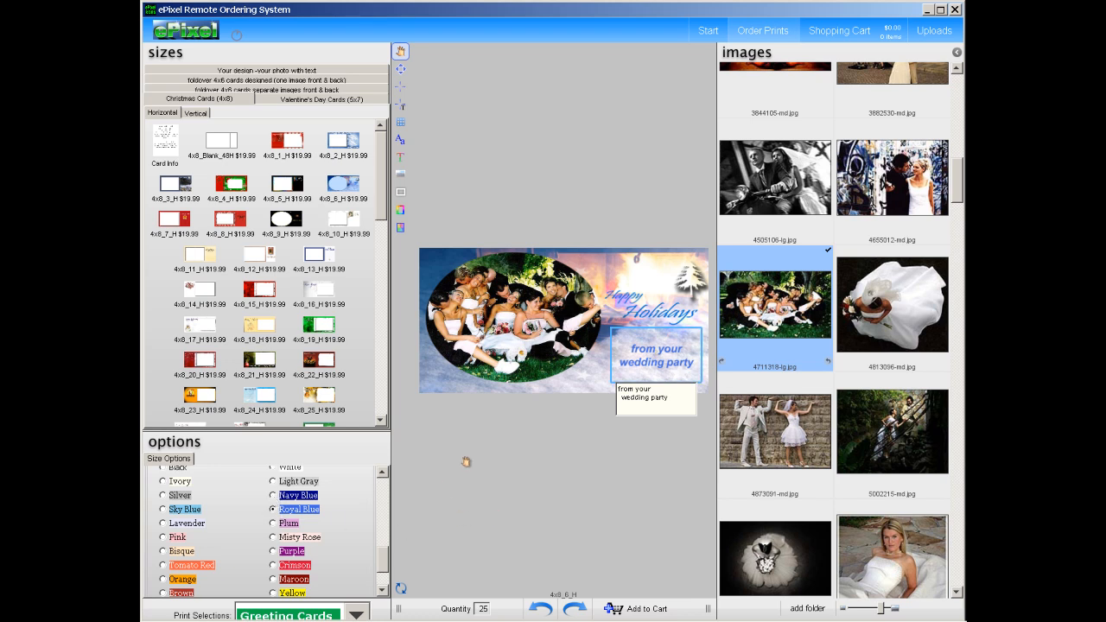
Step: Add the Happy Holidays card to the cart and review the shipping, payment and account details at checkout
left_click(616, 608)
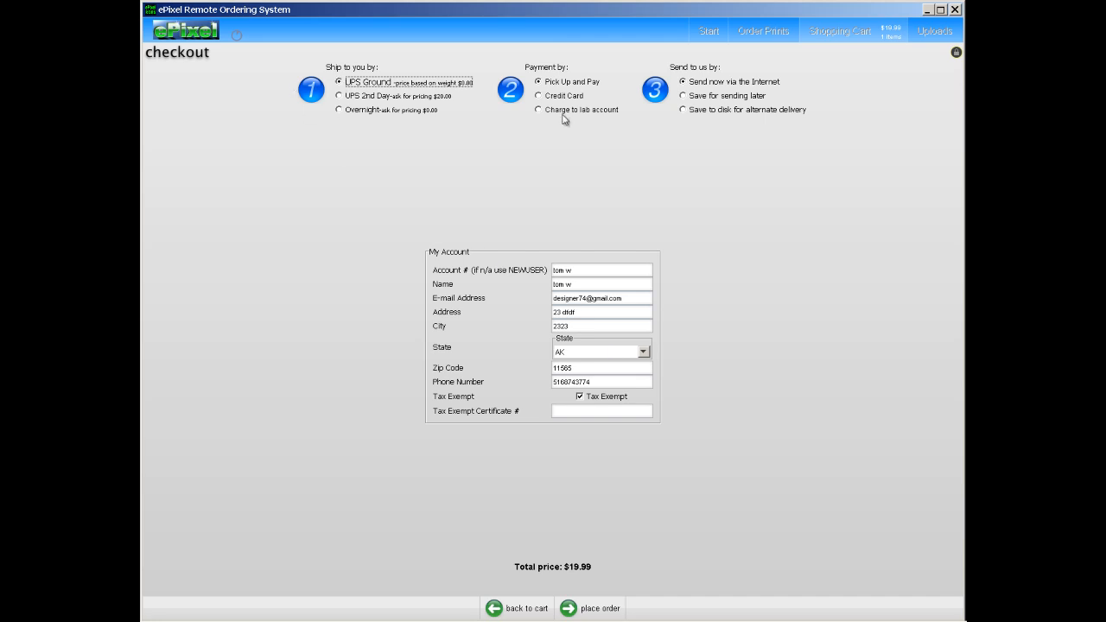
left_click_drag(629, 298, 428, 125)
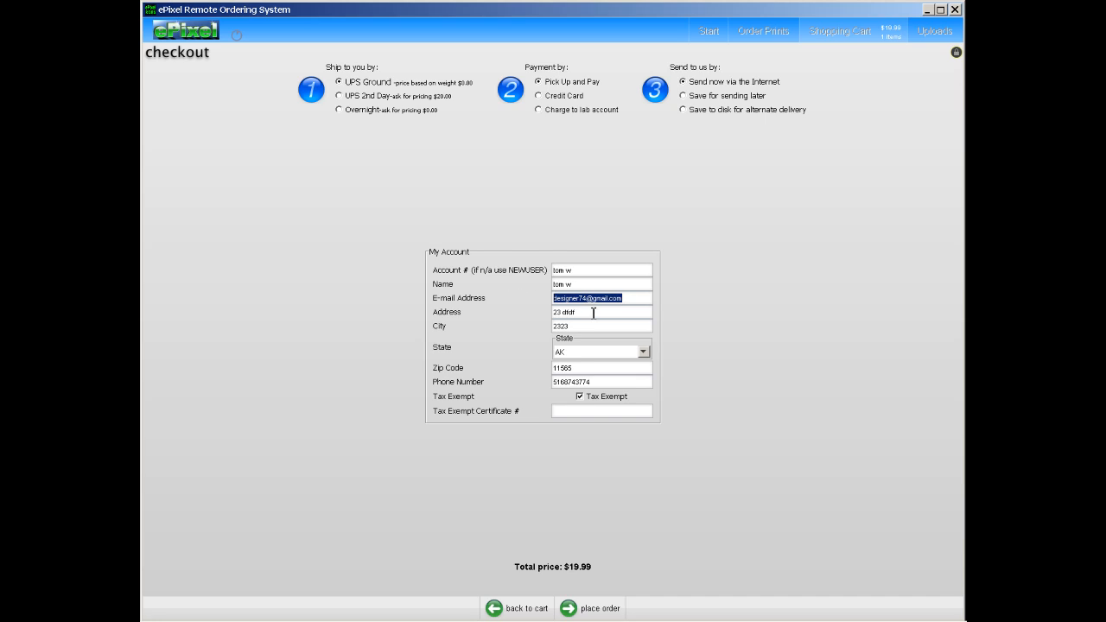
Step: Return to the cart and delete the Happy Holidays card from the order
left_click(517, 608)
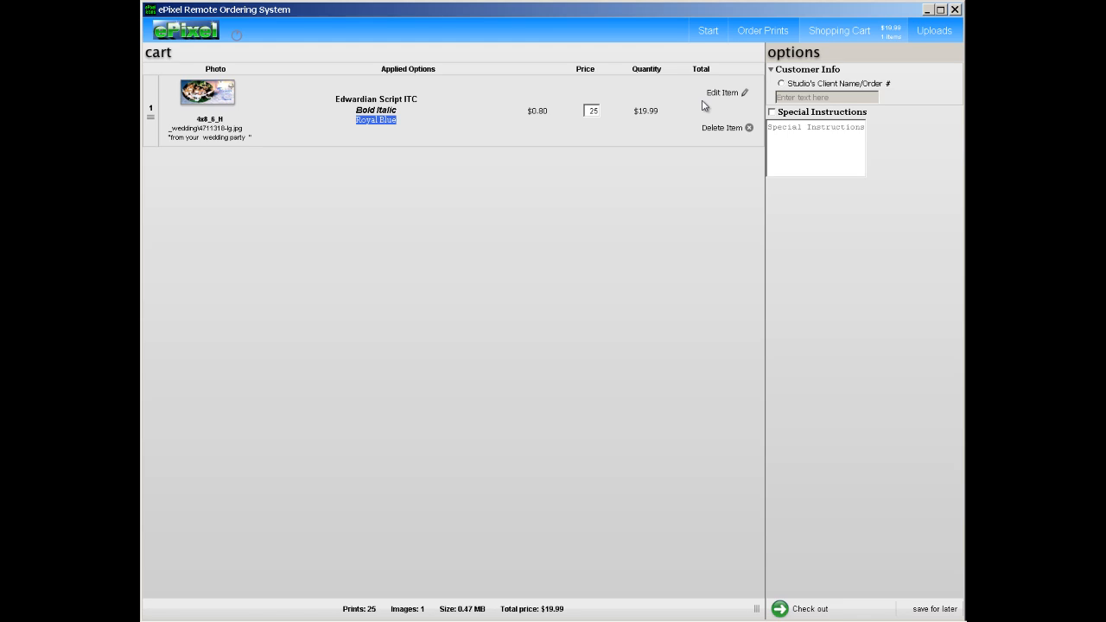
left_click(717, 127)
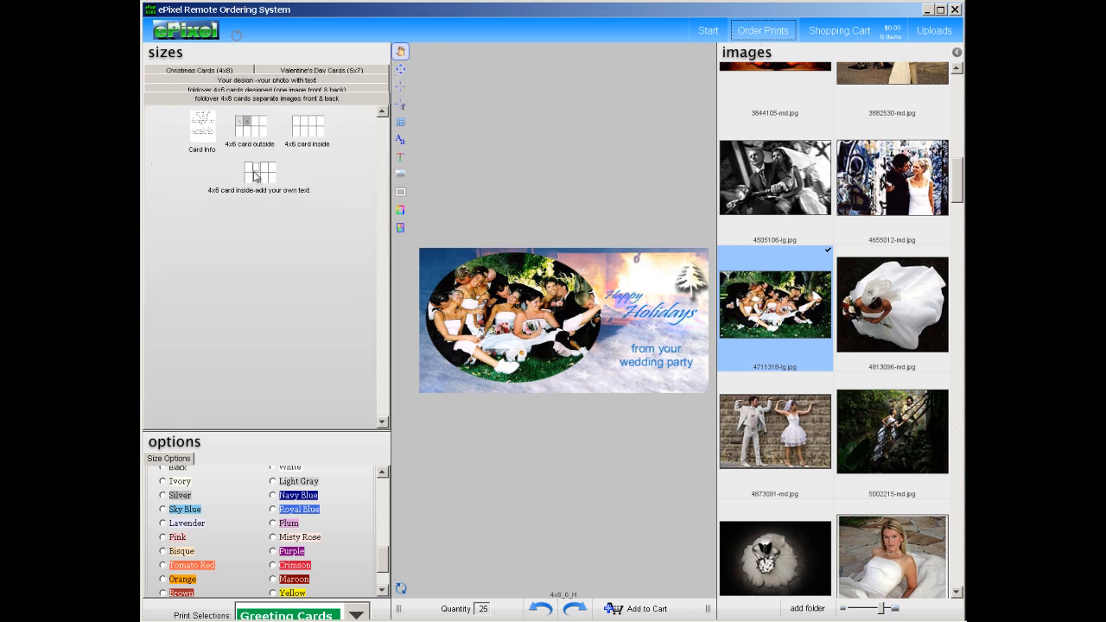
Step: Choose the 4x6 card outside template of the separate-images foldover cards and clear the prefilled group photo
left_click(244, 123)
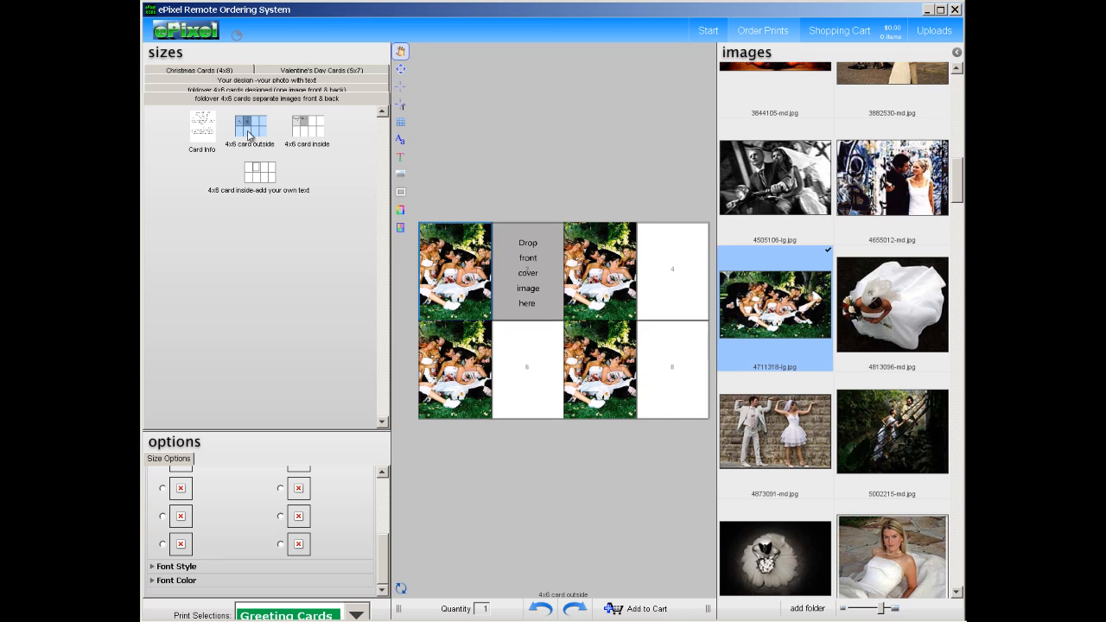
mouse_move(410, 321)
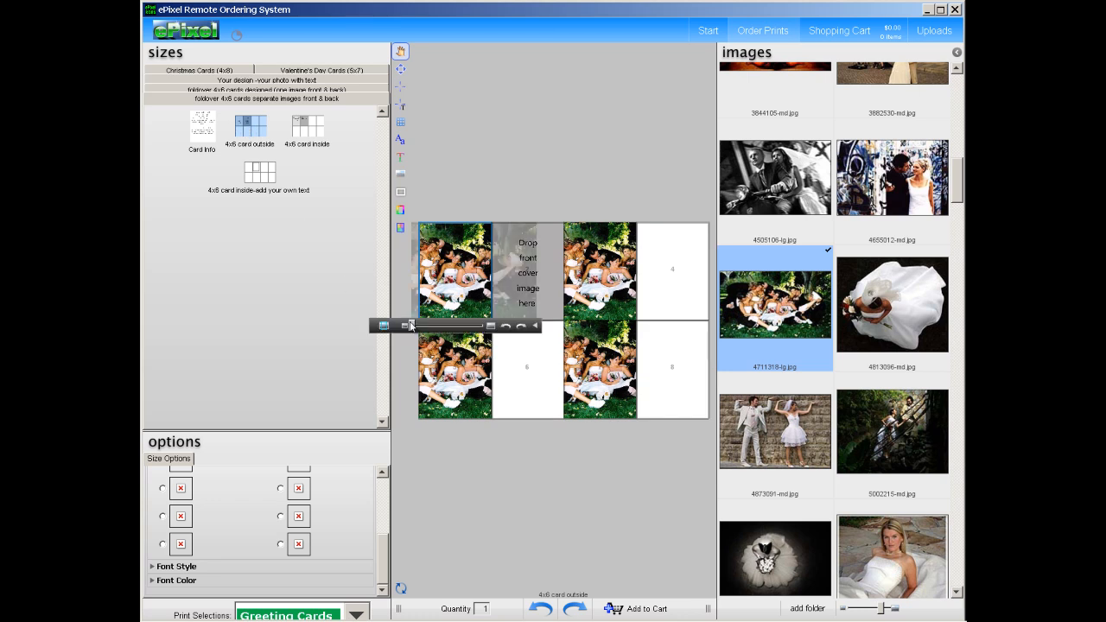
key("Delete")
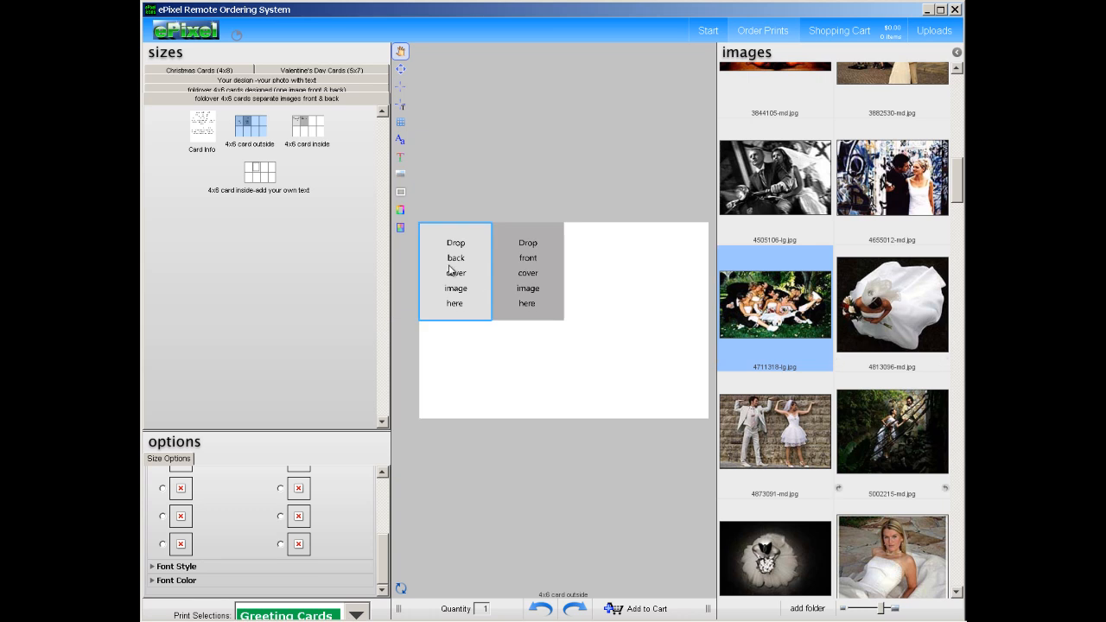
Step: Place image 3882530-md.jpg of the kissing couple in the front cover panel
scroll(466, 300, "up", 3)
scroll(497, 298, "up", 1)
scroll(528, 297, "down", 1)
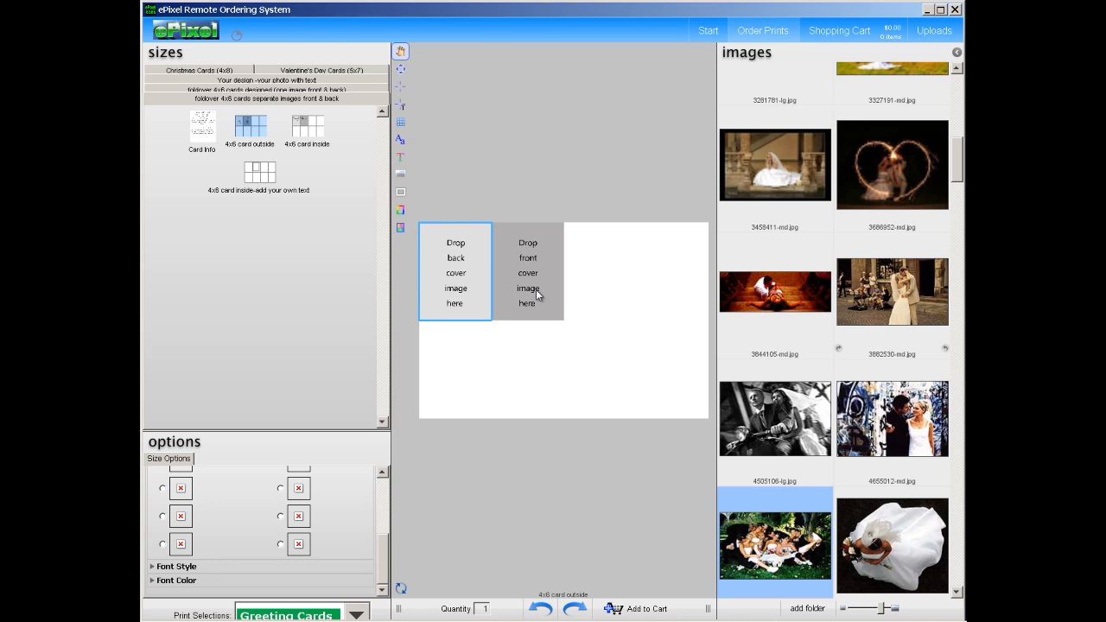
double_click(920, 336)
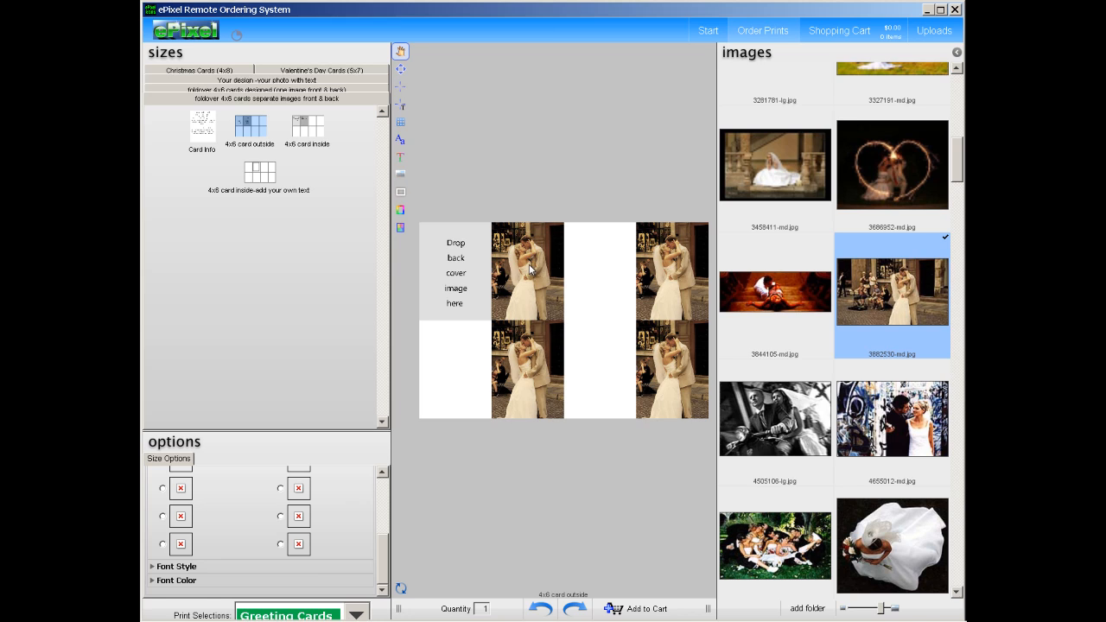
Step: Place image 3458411-md.jpg of the seated bride in the back cover panel
scroll(543, 164, "down", 2)
scroll(775, 130, "up", 1)
left_click_drag(775, 130, 457, 300)
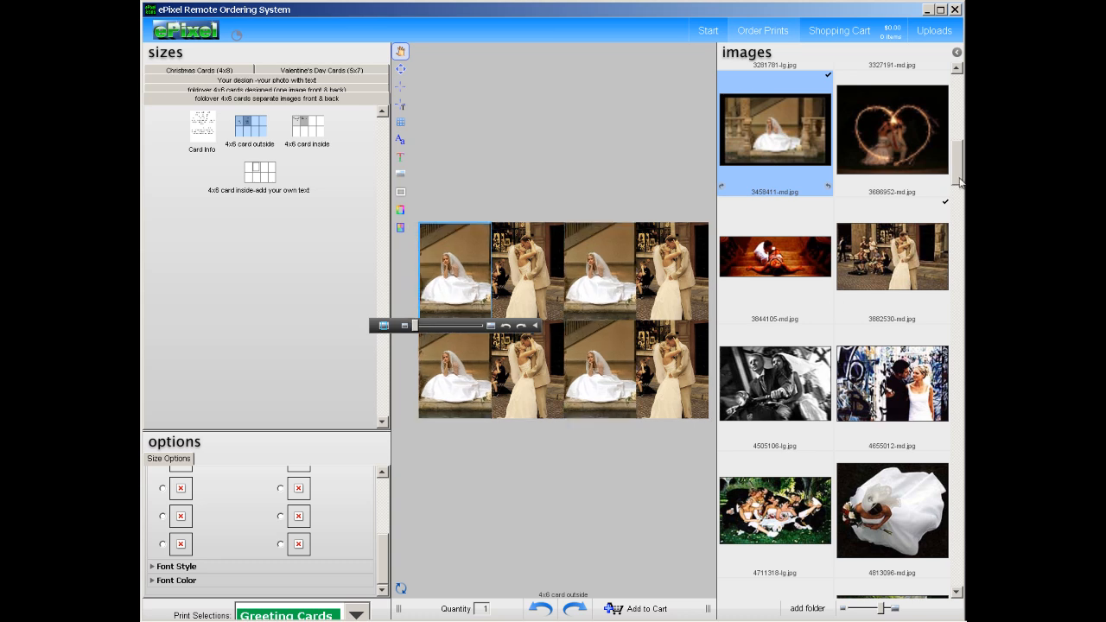
Step: Rotate the back cover photo slightly and adjust its zoom within the panel
left_click(535, 325)
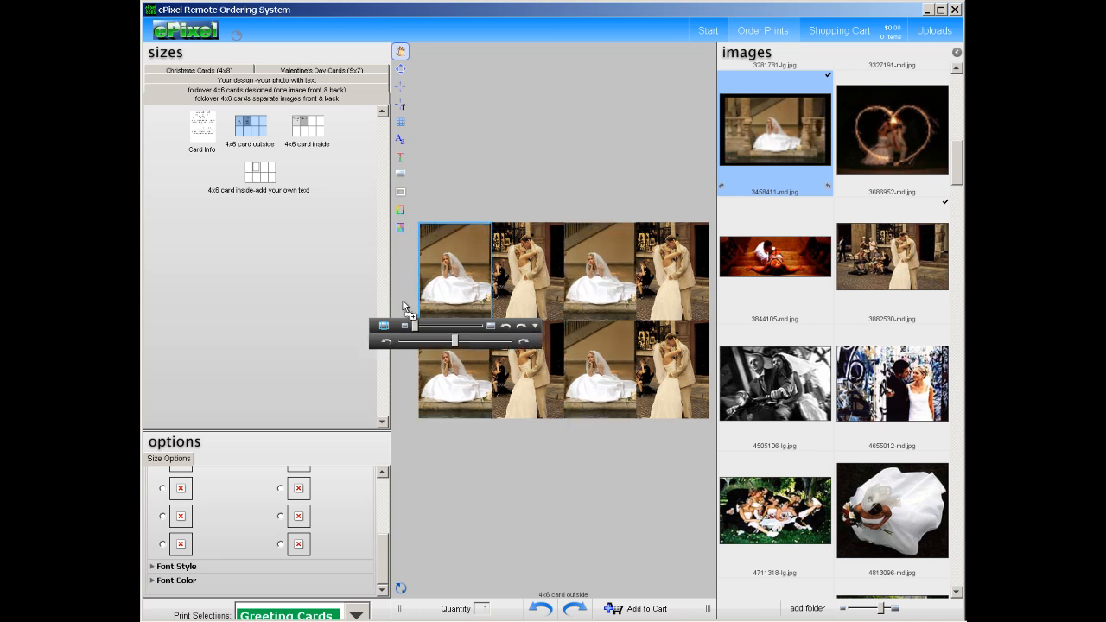
left_click_drag(454, 341, 457, 341)
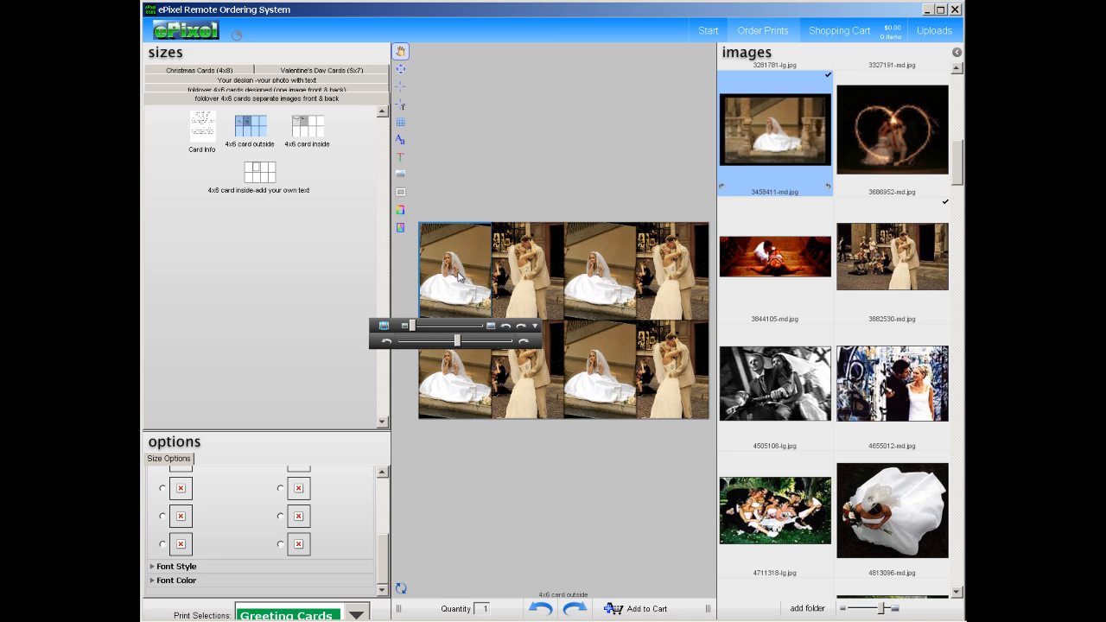
left_click_drag(416, 326, 418, 326)
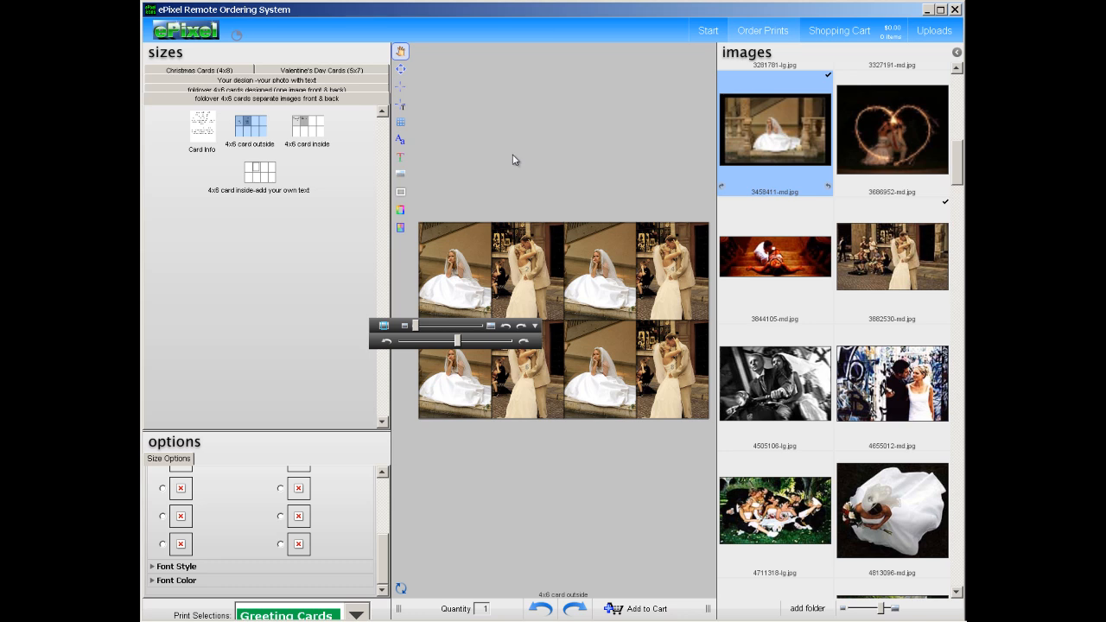
left_click(542, 503)
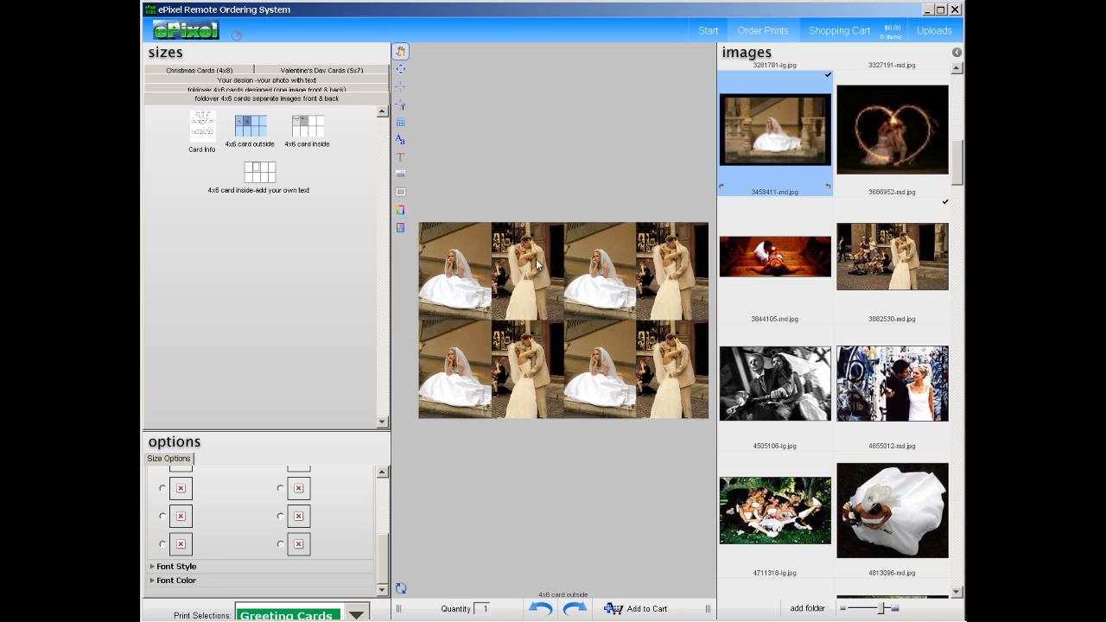
Step: Add the outside card to the cart and choose the 4x6 card inside-add your own text template
left_click(647, 608)
left_click(308, 127)
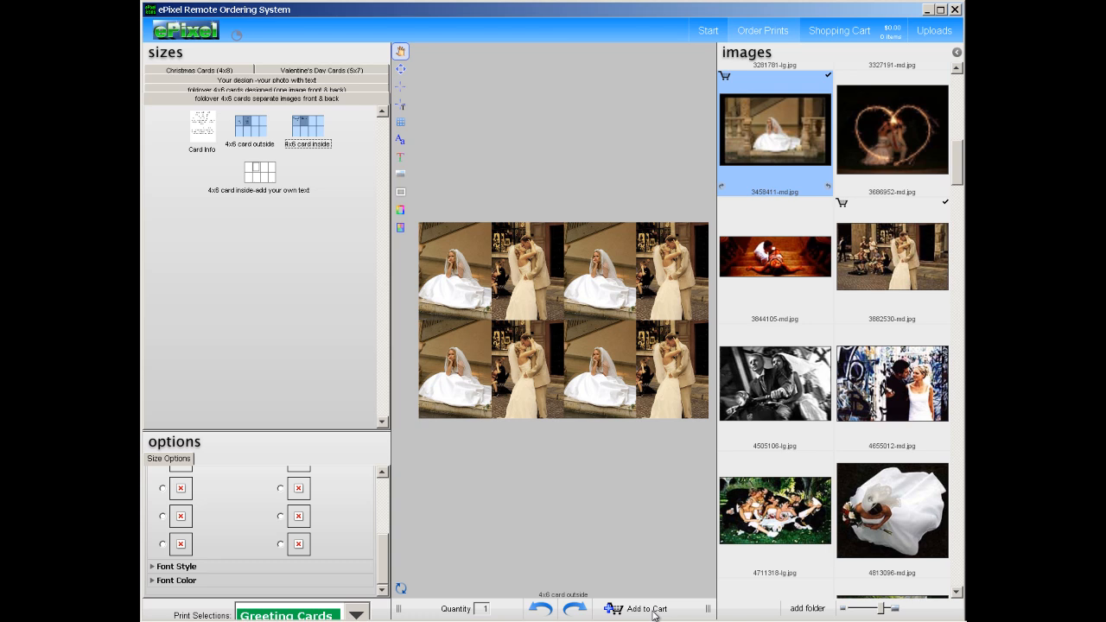
left_click(316, 135)
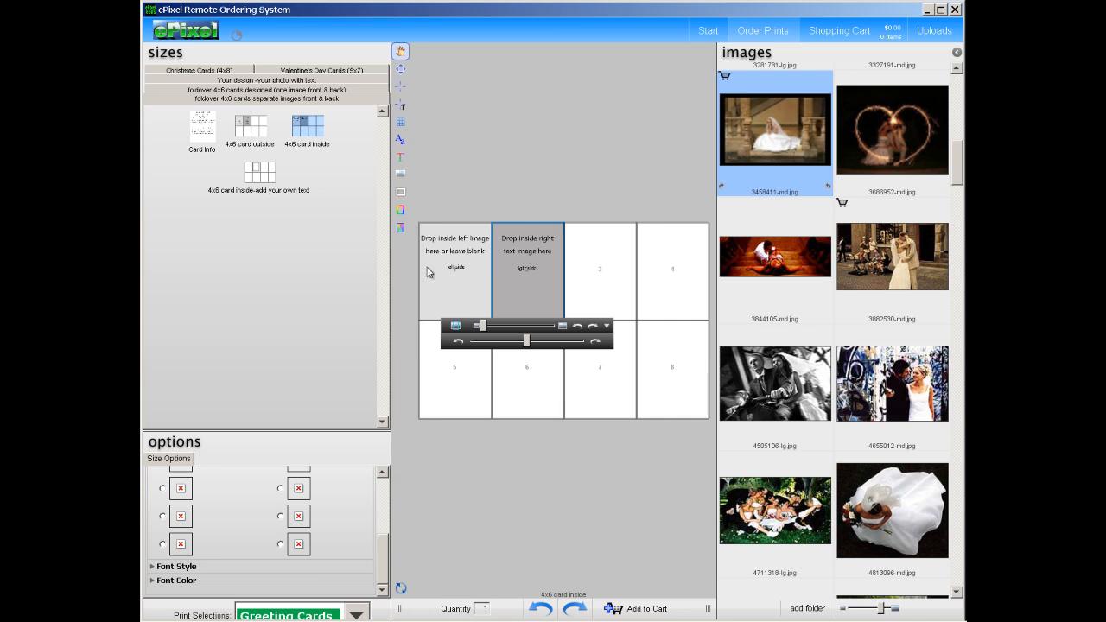
left_click(471, 265)
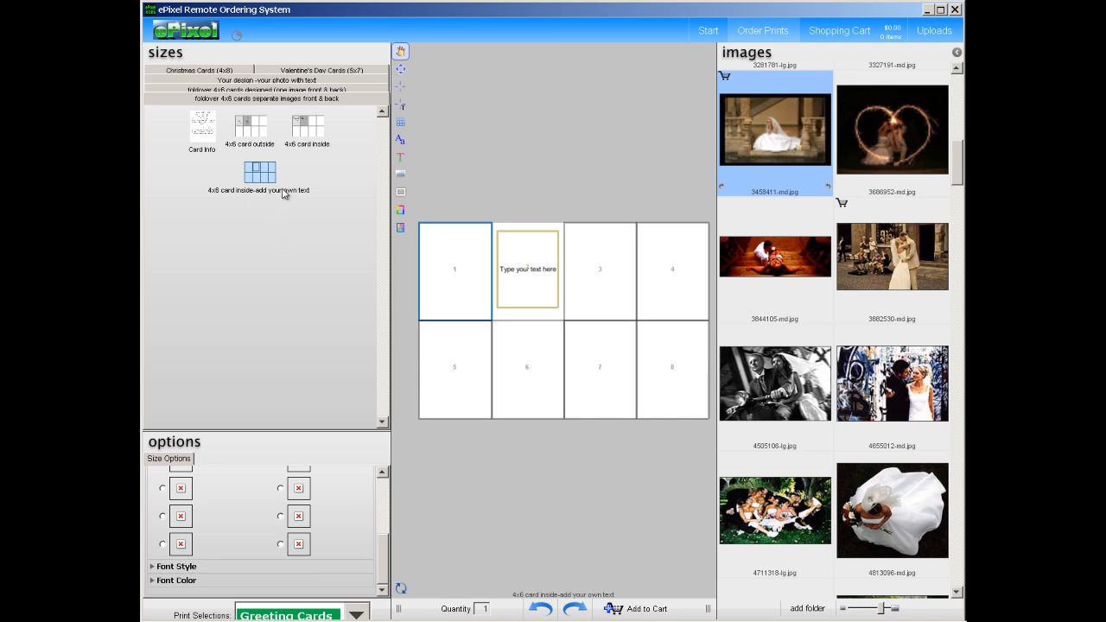
Step: Enter "Congratulations on your big day!" and a separate line naming the sending family in the inside text box, using Edwardian Script ITC
left_click(543, 273)
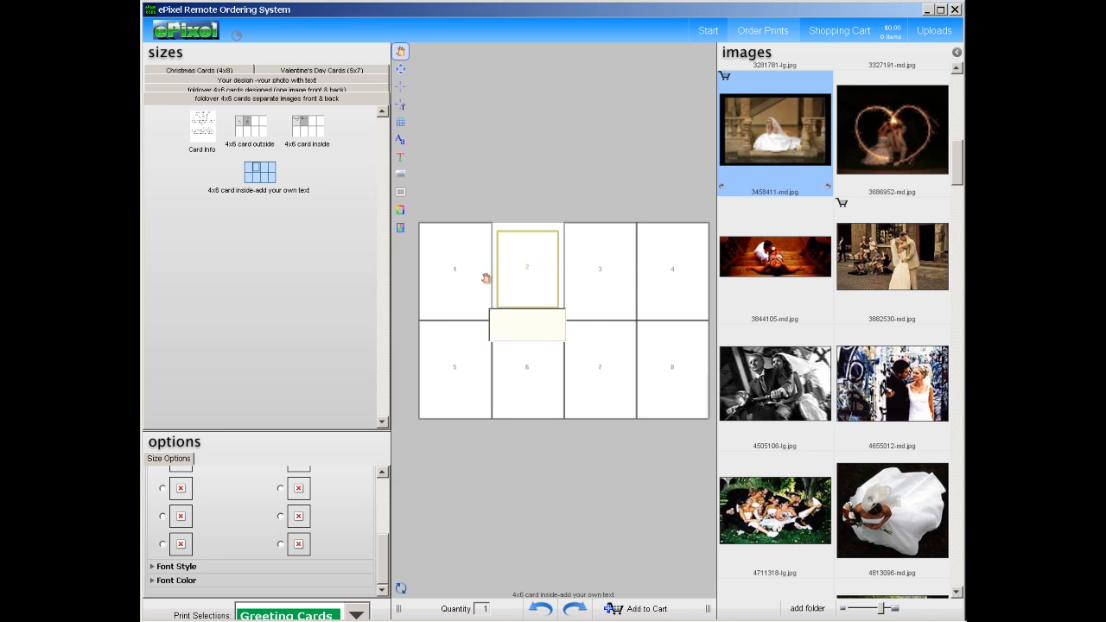
type("Congratulations")
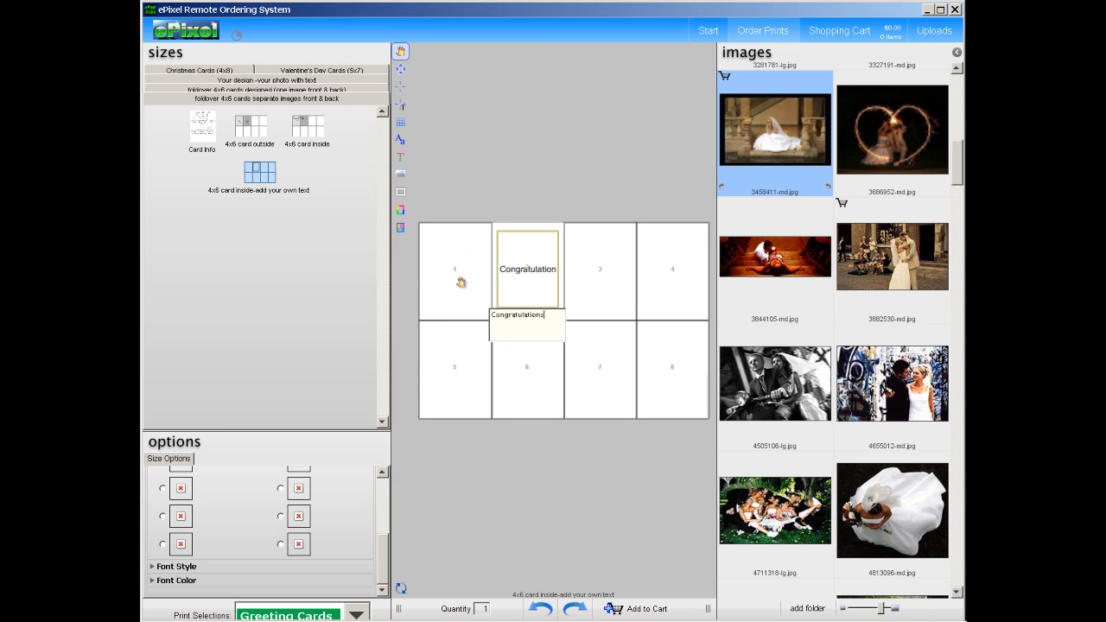
type(" on your bi")
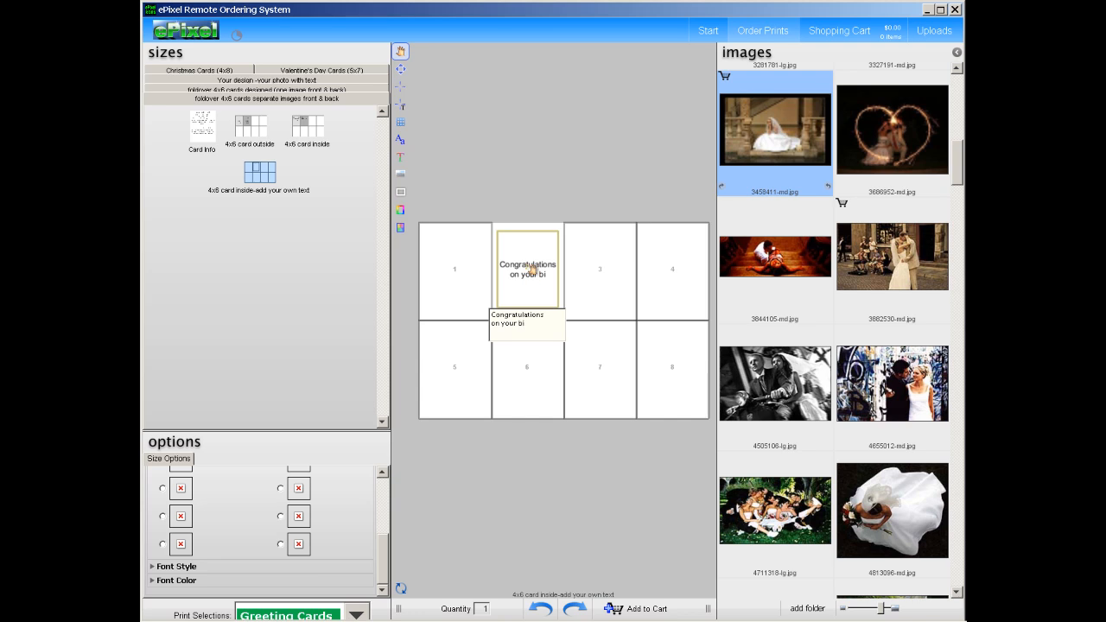
type("g day!")
key("Return")
key("Return")
type("from the Sm")
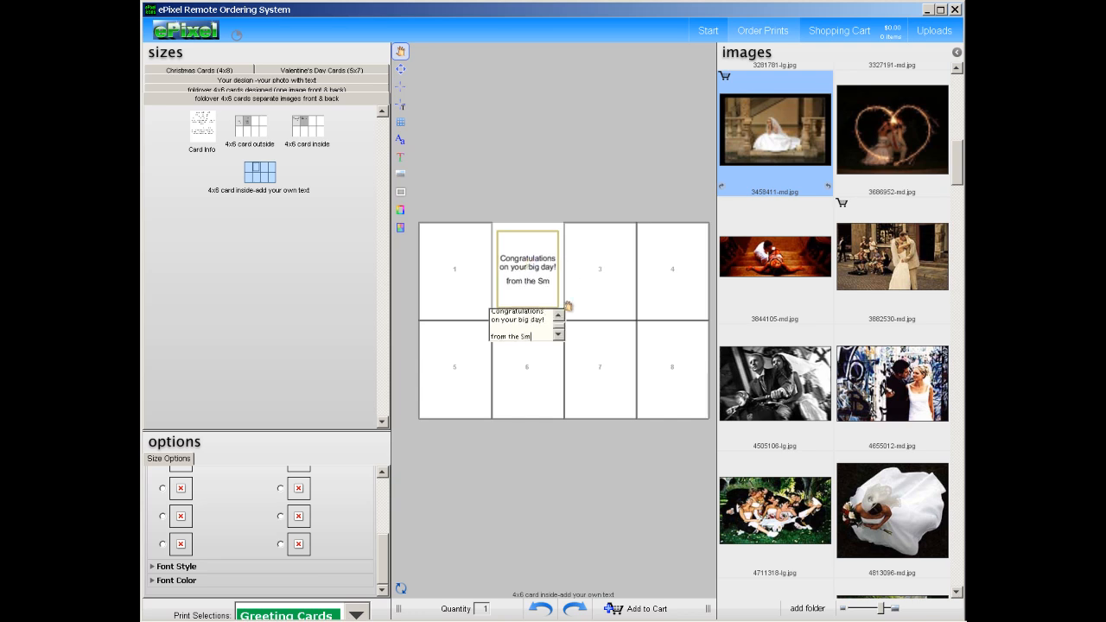
type("ith family")
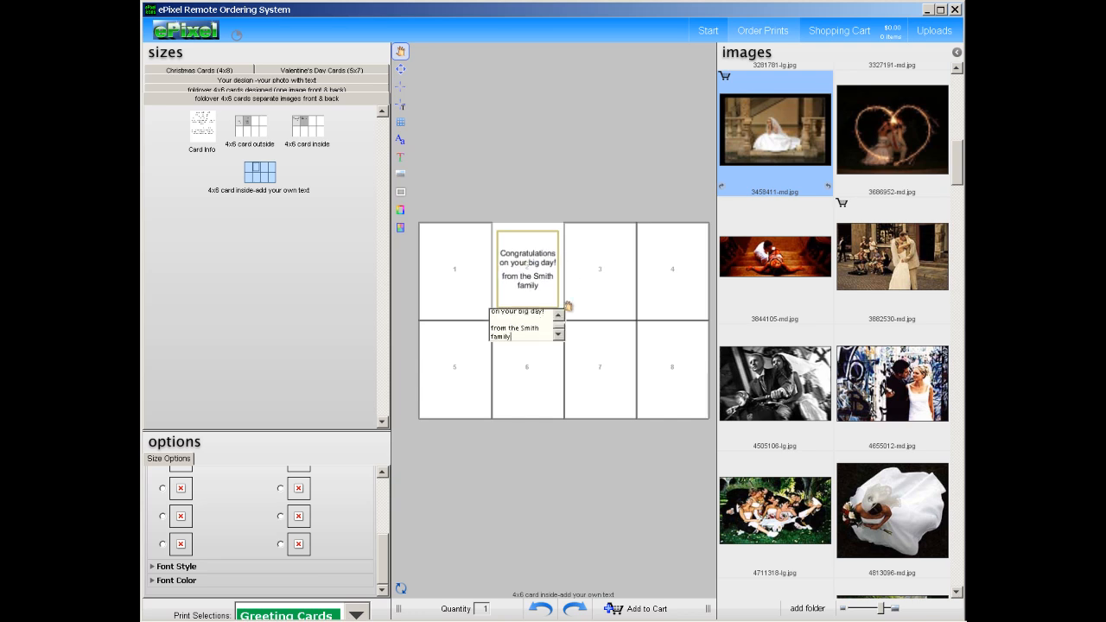
left_click(568, 307)
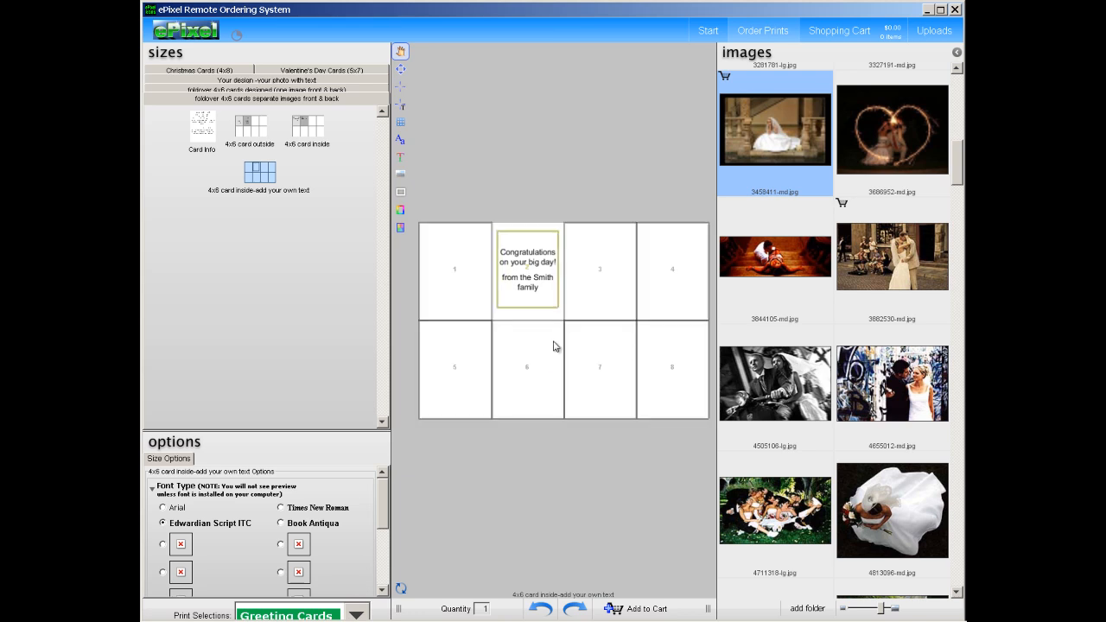
Step: Place image 4505106-lg.jpg in the inside left panel and lower that panel's opacity to about 0.2
left_click(479, 290)
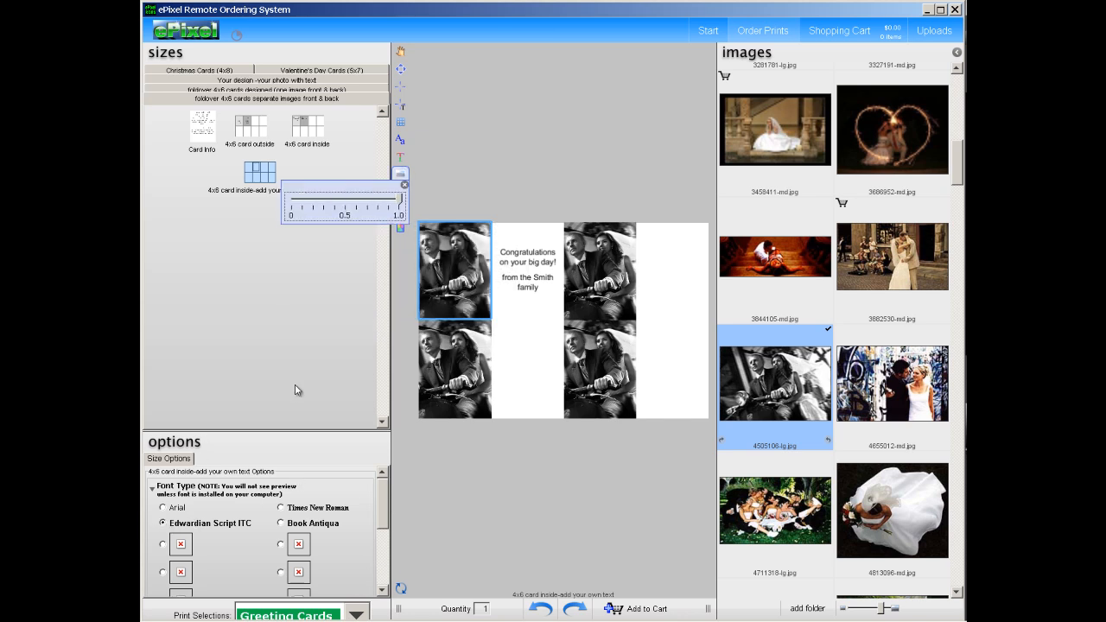
mouse_move(533, 280)
left_mouse_down()
mouse_move(532, 297)
mouse_move(546, 292)
left_mouse_up()
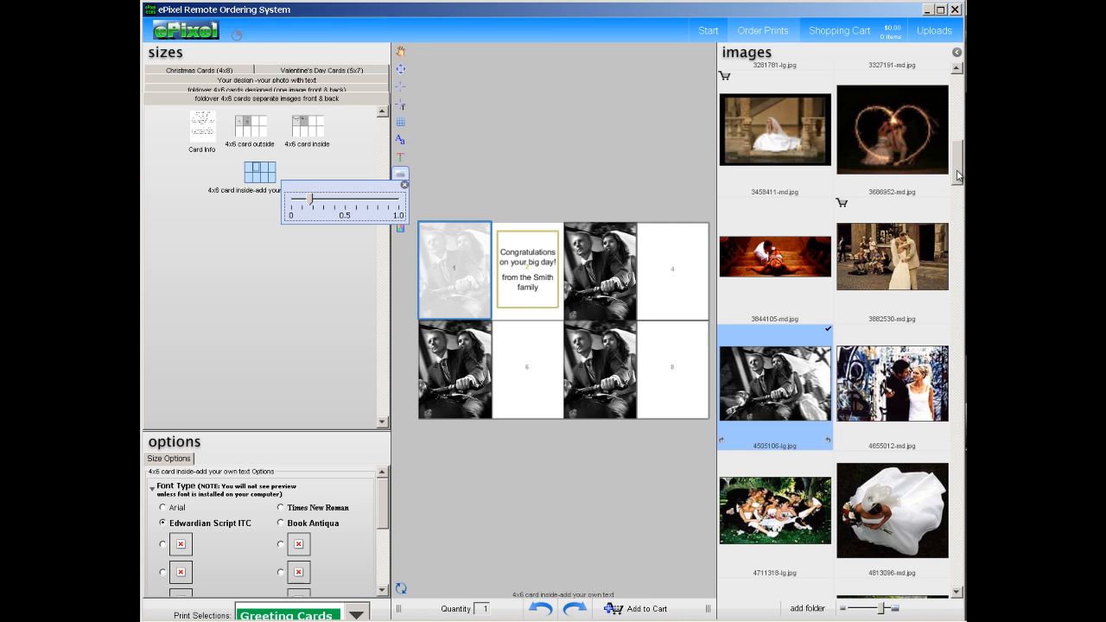
left_click(787, 398)
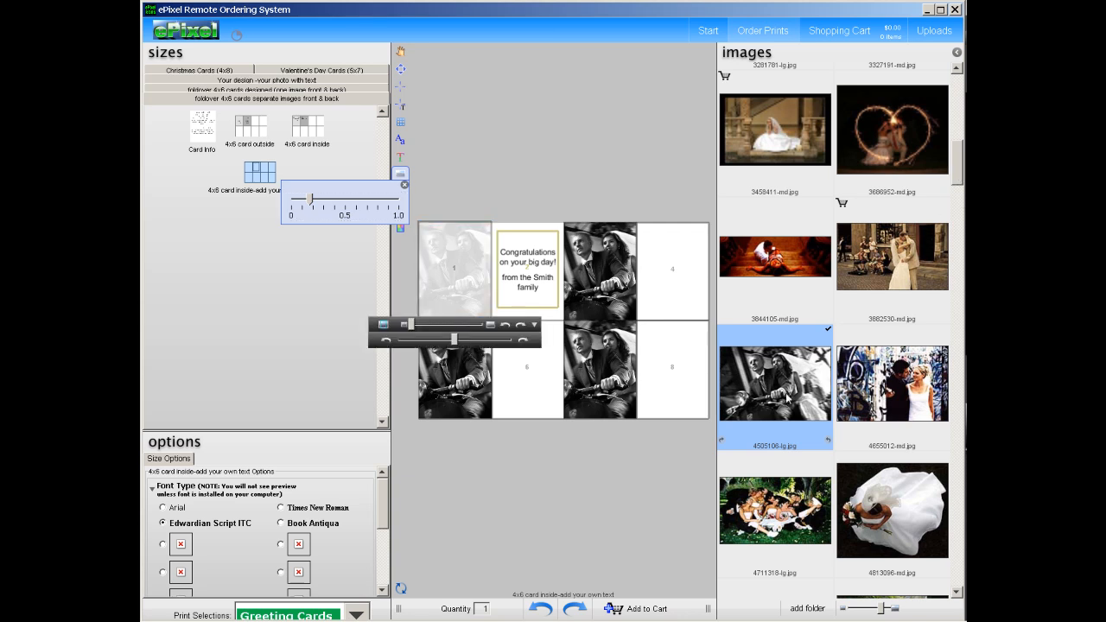
left_click_drag(776, 402, 467, 285)
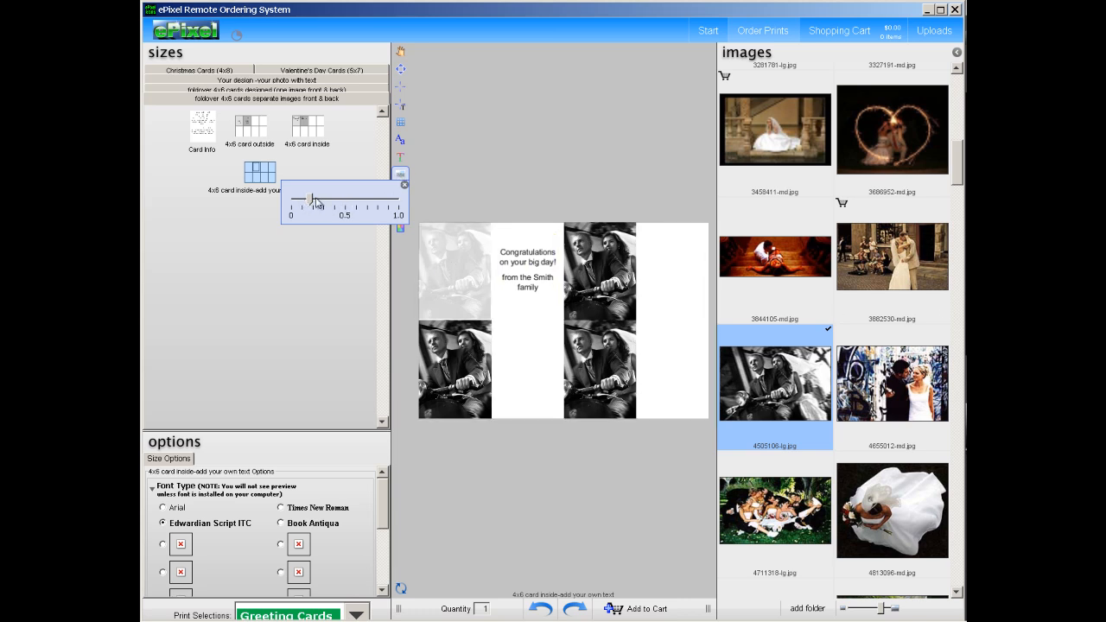
Step: Add the inside card with text to the cart and open the shopping cart
double_click(445, 262)
key("Return")
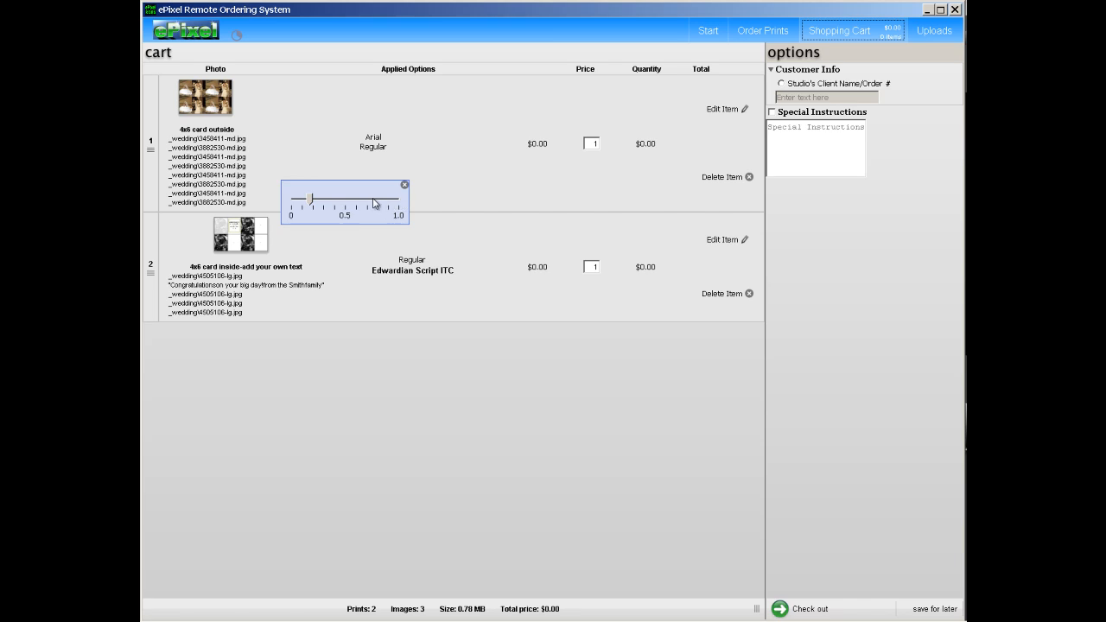
left_click(312, 205)
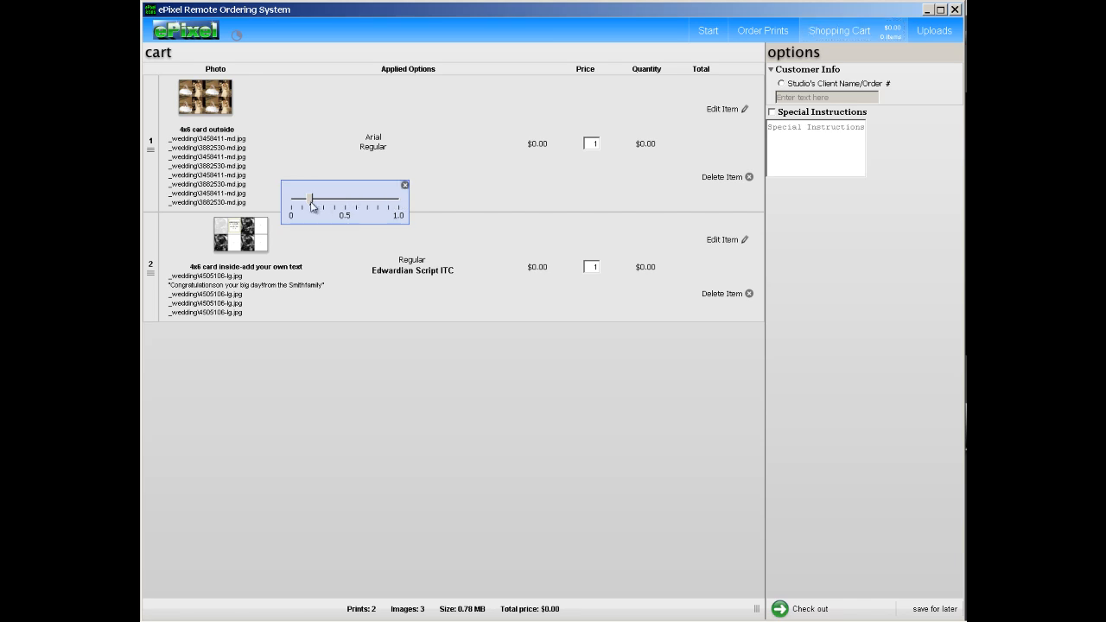